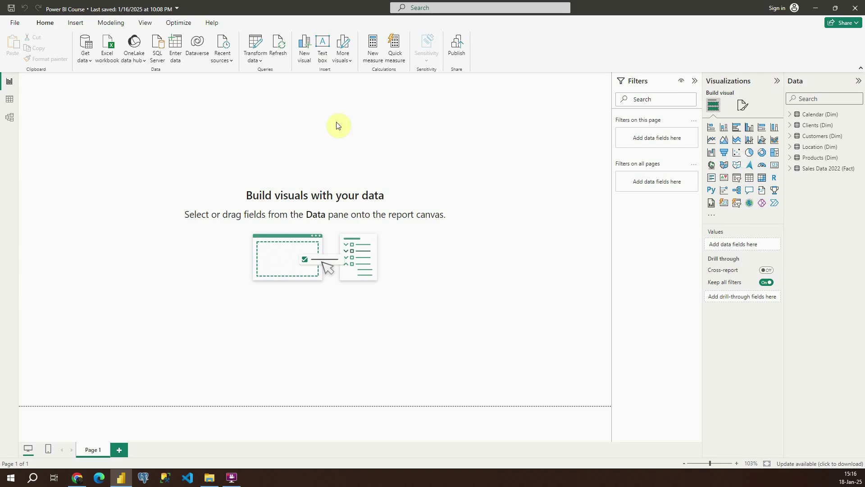
- Open Sales Data 2022 (Fact) in Power Query and browse Order Date's filter values without filtering
{"action": "left_click", "coordinate": [257, 42]}
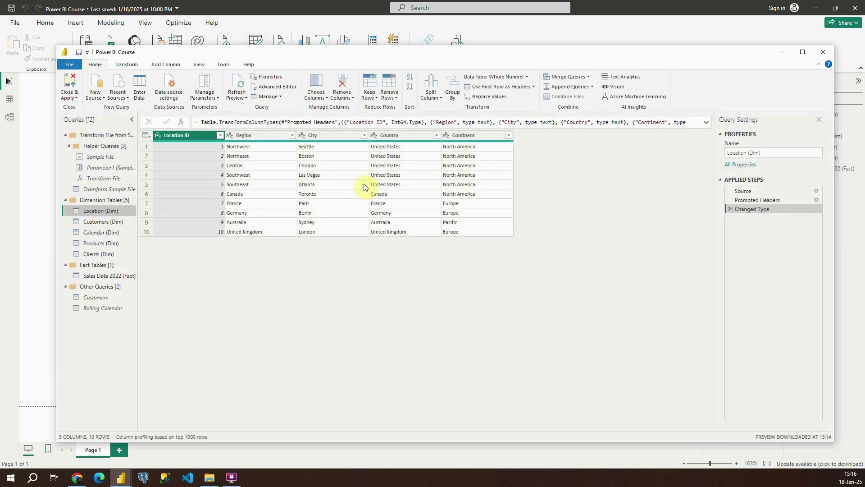
{"action": "left_click", "coordinate": [108, 276]}
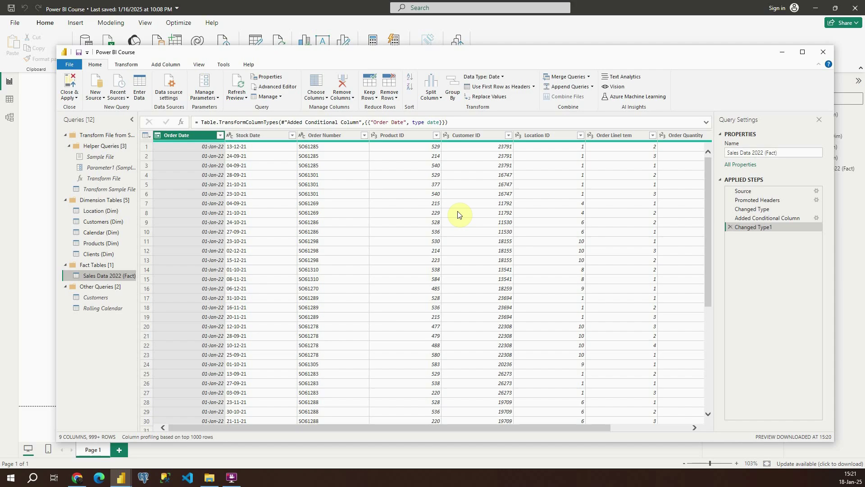
{"action": "left_click", "coordinate": [220, 136]}
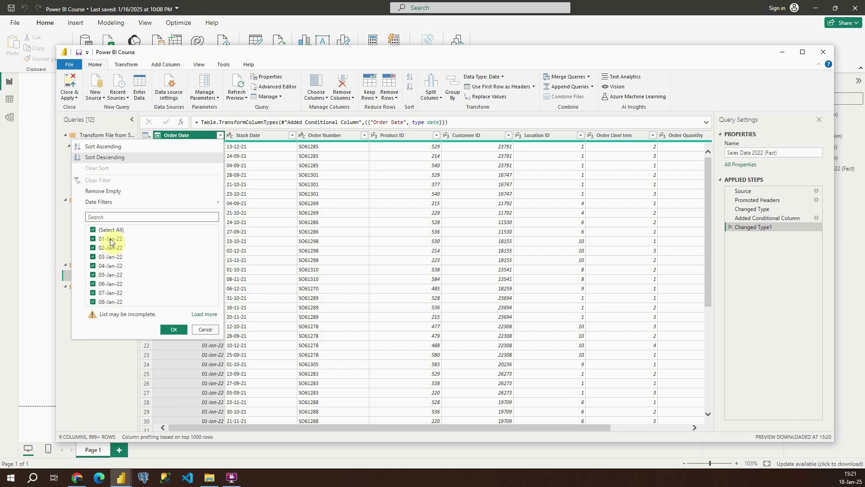
{"action": "left_click", "coordinate": [203, 314]}
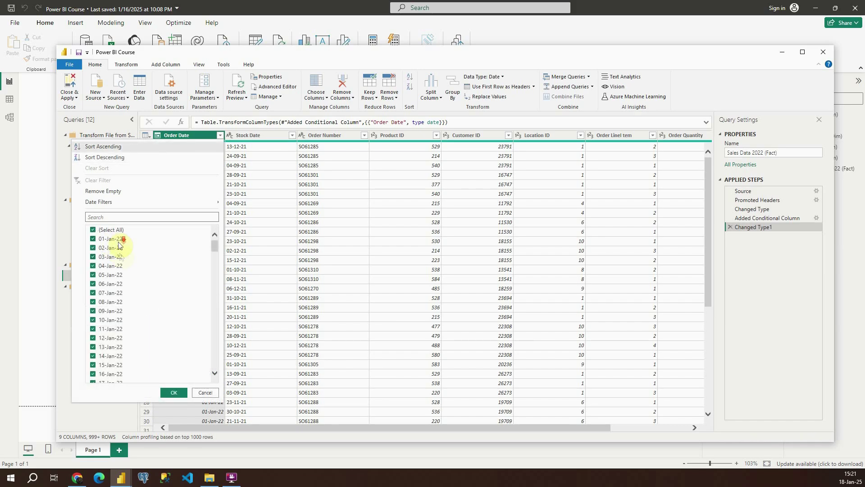
{"action": "key", "text": "Escape"}
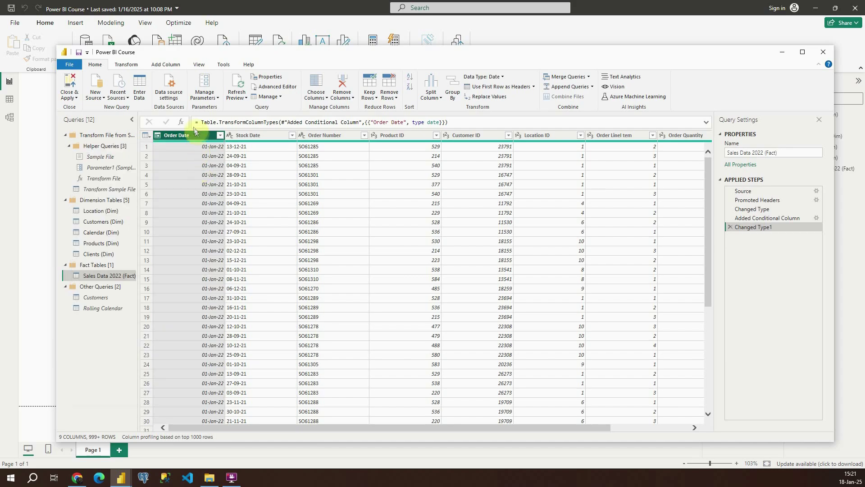
{"action": "left_click", "coordinate": [166, 64]}
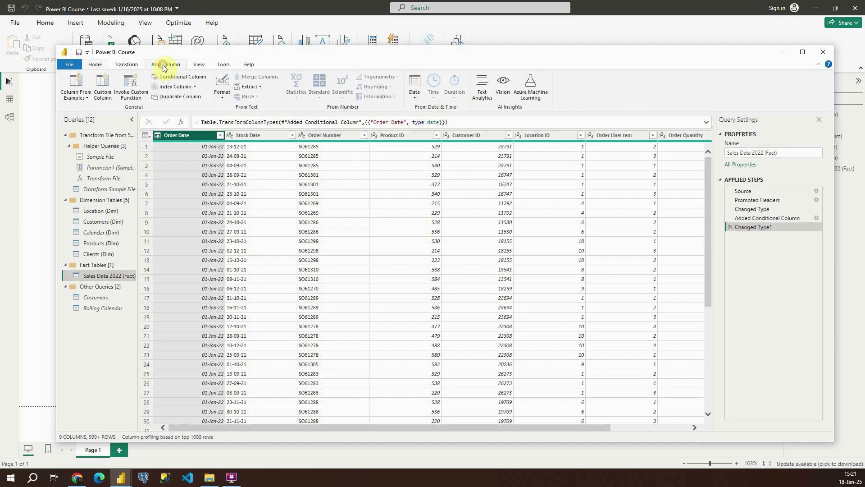
- Add a Month Name column derived from Order Date
{"action": "left_click", "coordinate": [415, 85]}
{"action": "mouse_move", "coordinate": [448, 149]}
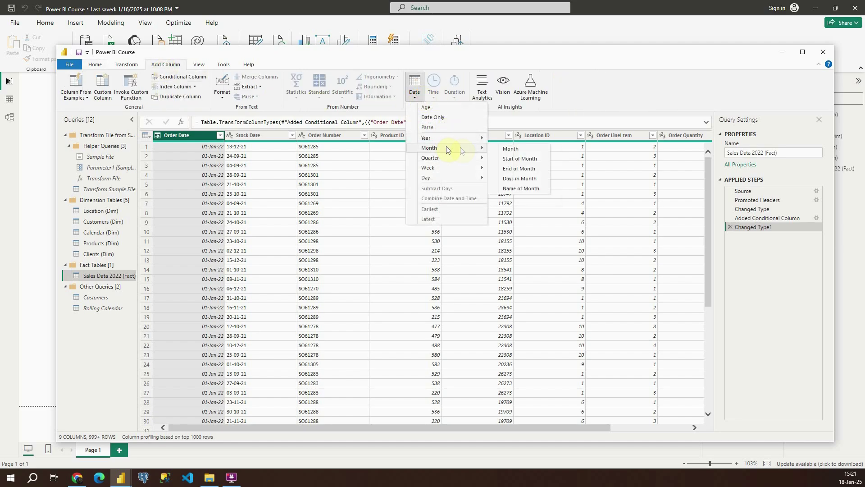
{"action": "left_click", "coordinate": [521, 189]}
{"action": "left_click_drag", "start_coordinate": [433, 432], "coordinate": [589, 432]}
- Filter the Month Name column to keep only January rows
{"action": "left_click", "coordinate": [656, 135]}
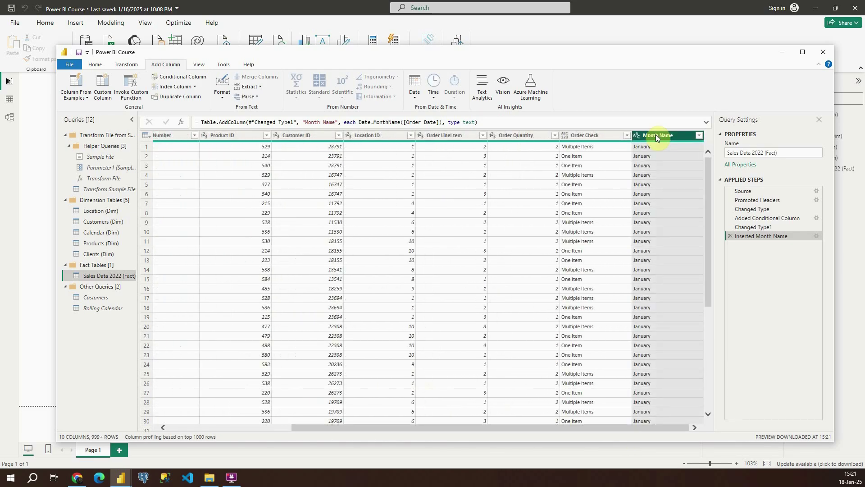
{"action": "left_click", "coordinate": [700, 136]}
{"action": "left_click", "coordinate": [683, 279]}
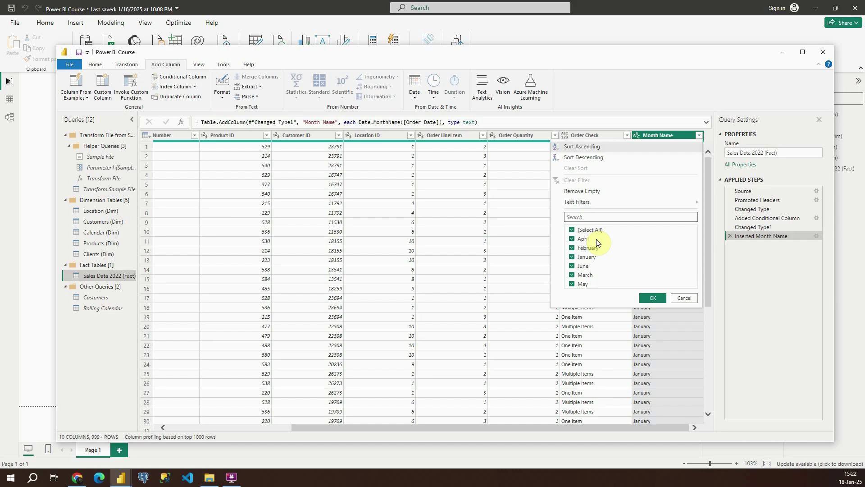
{"action": "left_click", "coordinate": [572, 230]}
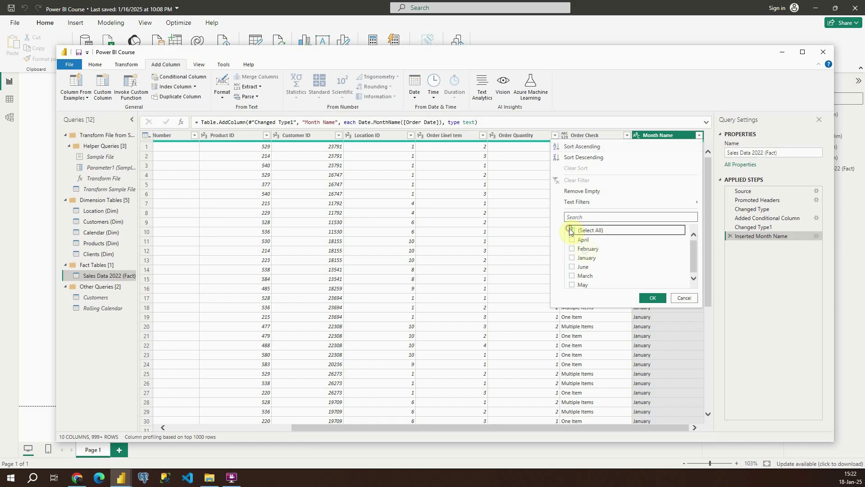
{"action": "left_click", "coordinate": [573, 258]}
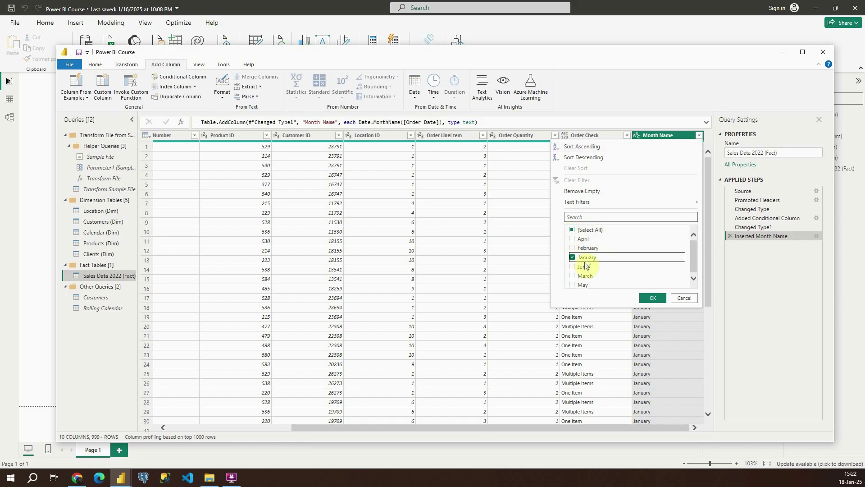
{"action": "left_click", "coordinate": [649, 298]}
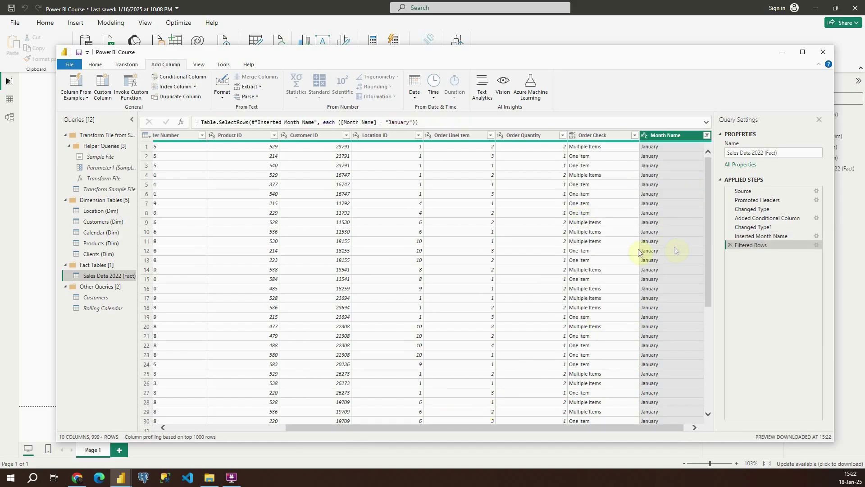
{"action": "left_click_drag", "start_coordinate": [473, 428], "coordinate": [270, 419]}
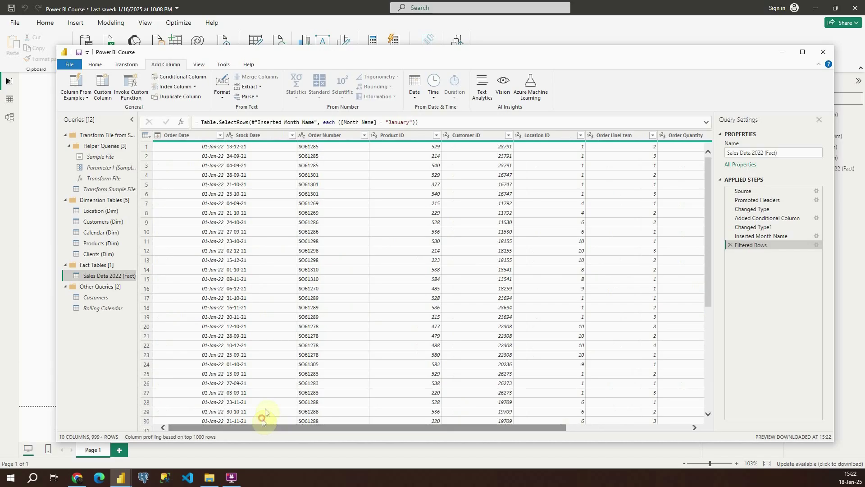
{"action": "scroll", "coordinate": [209, 215], "scroll_direction": "down", "scroll_amount": 20}
{"action": "scroll", "coordinate": [107, 94], "scroll_direction": "down", "scroll_amount": 3}
{"action": "left_click", "coordinate": [94, 64]}
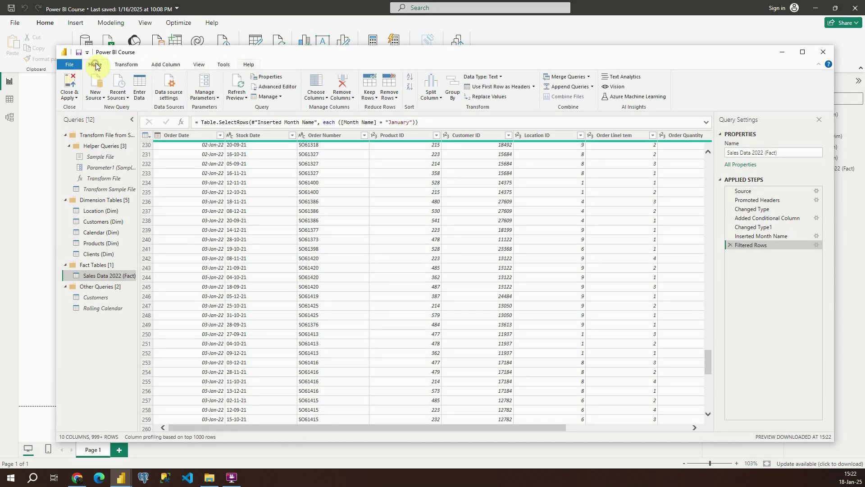
- Apply the query changes and place an enlarged empty table visual on the report page
{"action": "left_click", "coordinate": [70, 82]}
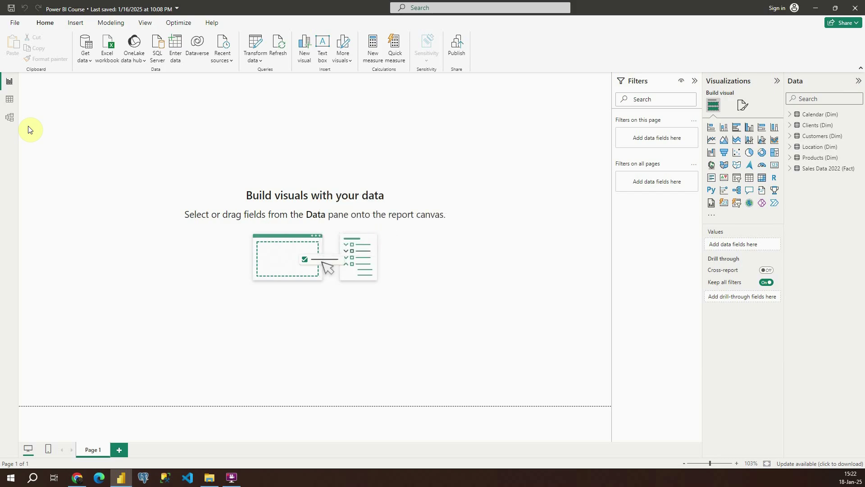
{"action": "left_click", "coordinate": [750, 178]}
{"action": "left_click_drag", "start_coordinate": [152, 201], "coordinate": [378, 278]}
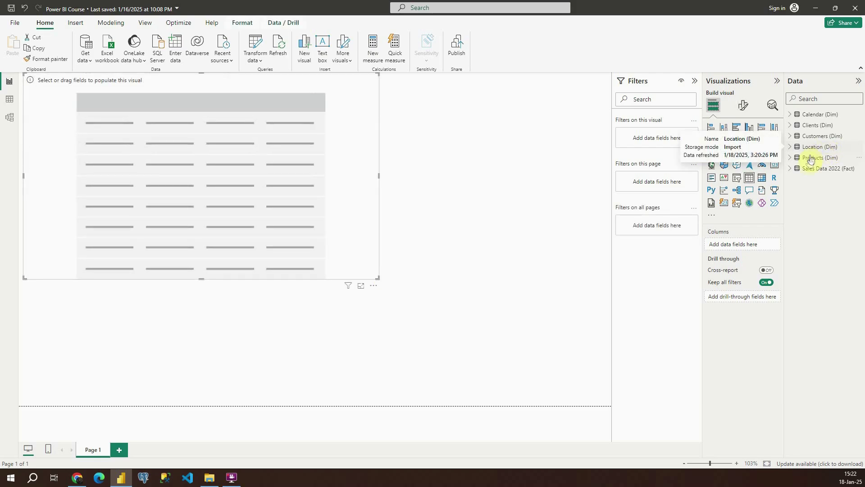
- Add Order Quantity and Month Name to the table, showing January at 7020
{"action": "left_click", "coordinate": [800, 170]}
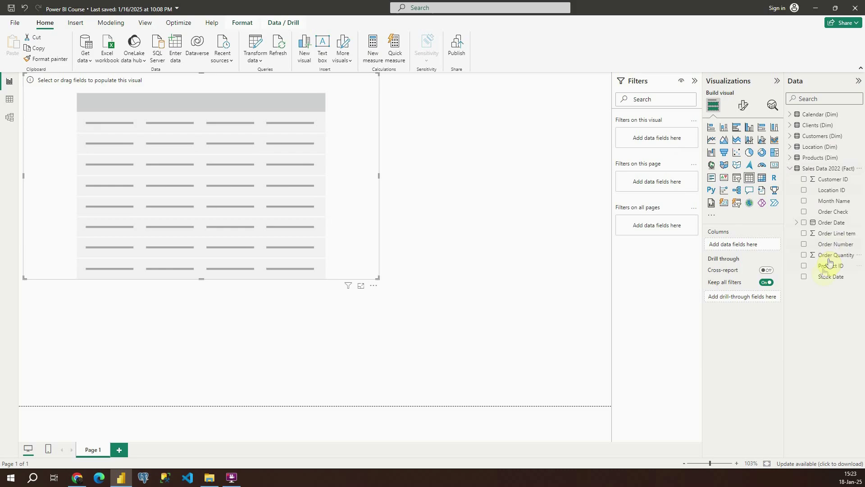
{"action": "left_click_drag", "start_coordinate": [831, 256], "coordinate": [746, 246]}
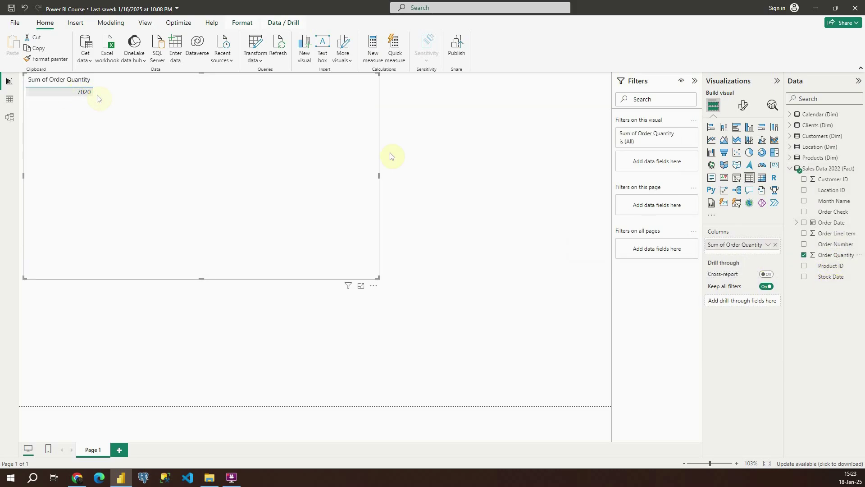
{"action": "left_click_drag", "start_coordinate": [830, 201], "coordinate": [752, 244]}
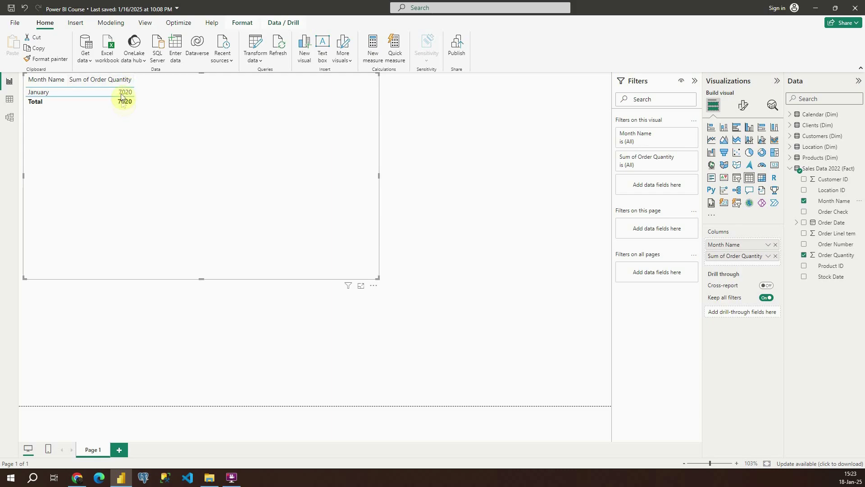
{"action": "left_click", "coordinate": [402, 99]}
- Add February and March to the Month Name filter in Sales Data 2022 (Fact)
{"action": "left_click", "coordinate": [255, 47]}
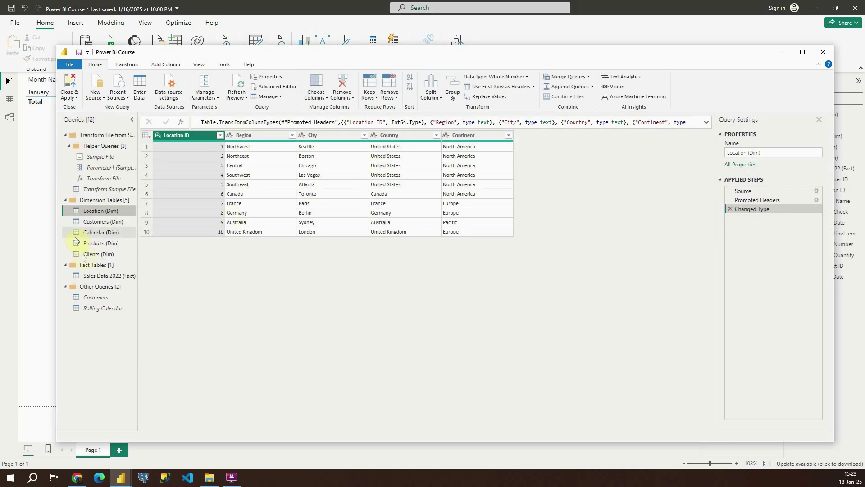
{"action": "left_click", "coordinate": [93, 276]}
{"action": "left_click_drag", "start_coordinate": [507, 430], "coordinate": [691, 431]}
{"action": "left_click", "coordinate": [698, 135]}
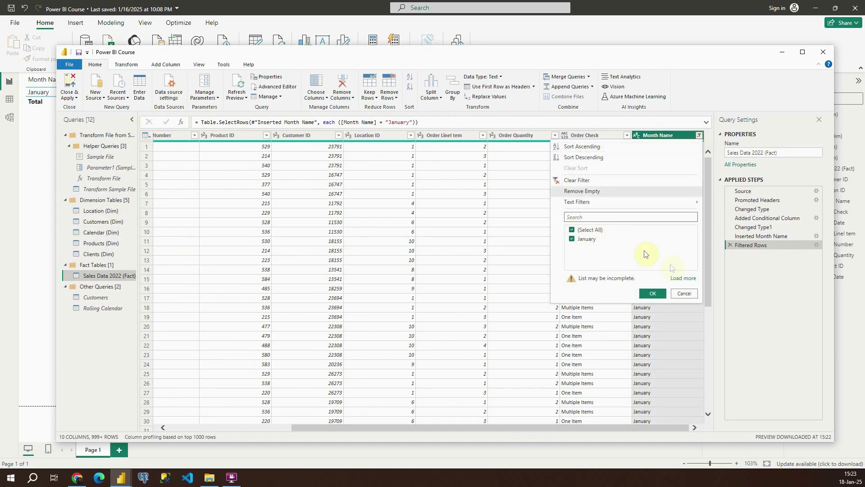
{"action": "left_click", "coordinate": [682, 278]}
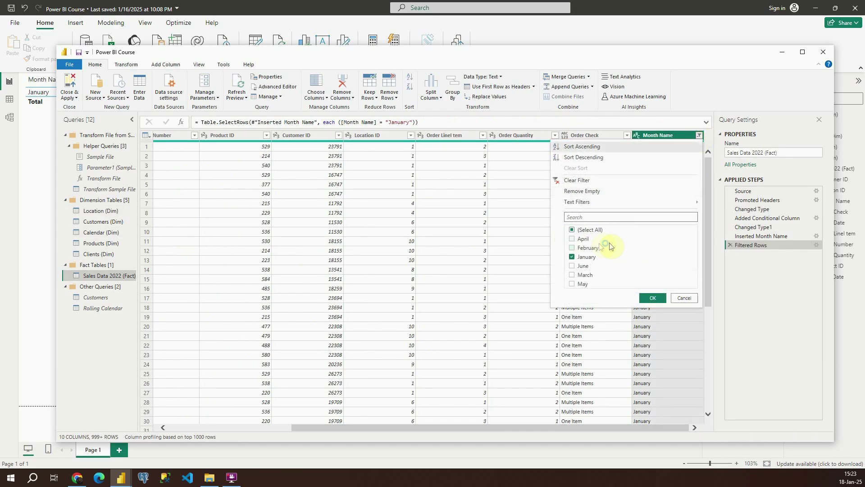
{"action": "left_click", "coordinate": [573, 248]}
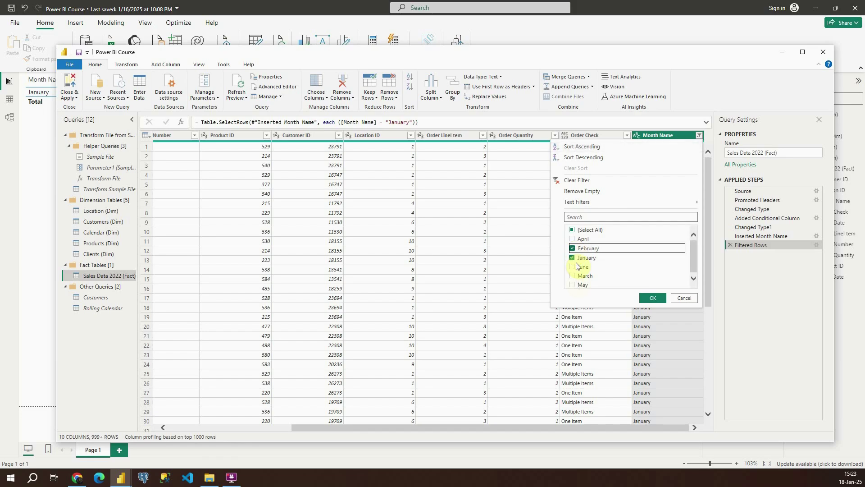
{"action": "left_click", "coordinate": [573, 274]}
{"action": "left_click", "coordinate": [653, 298]}
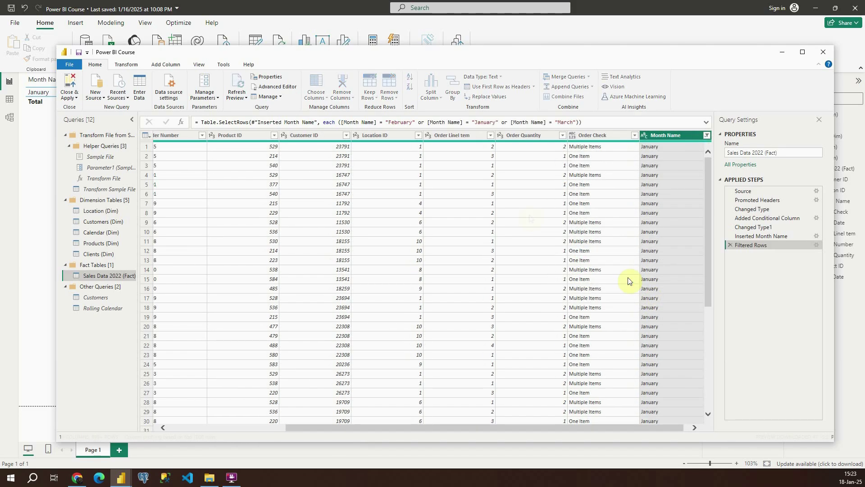
- Apply and refresh so the table lists February 6828, January 7020, March 7327
{"action": "left_click", "coordinate": [70, 80]}
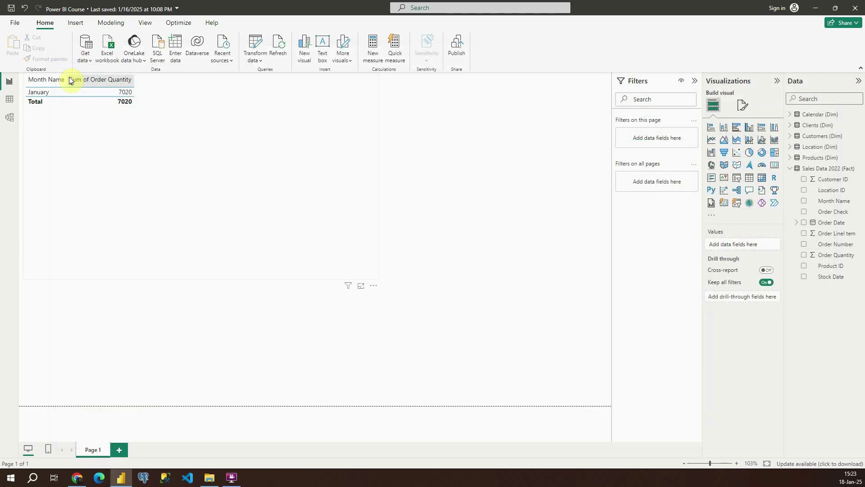
{"action": "left_click", "coordinate": [276, 53]}
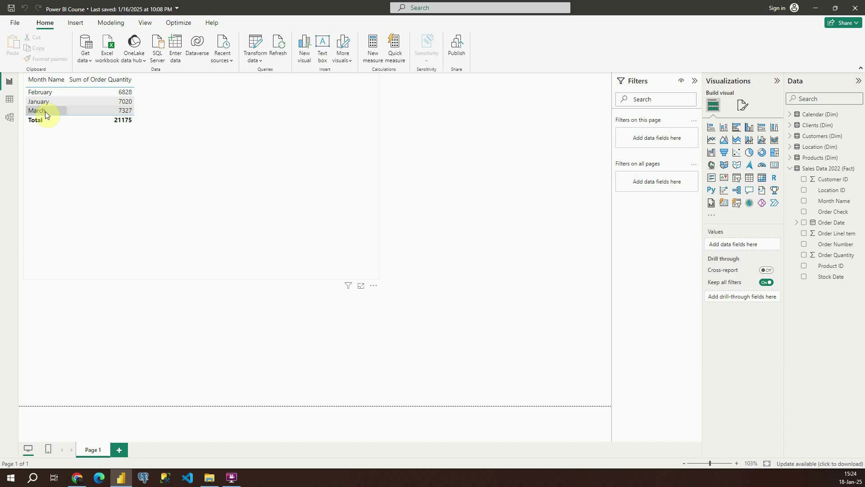
{"action": "left_click", "coordinate": [254, 43]}
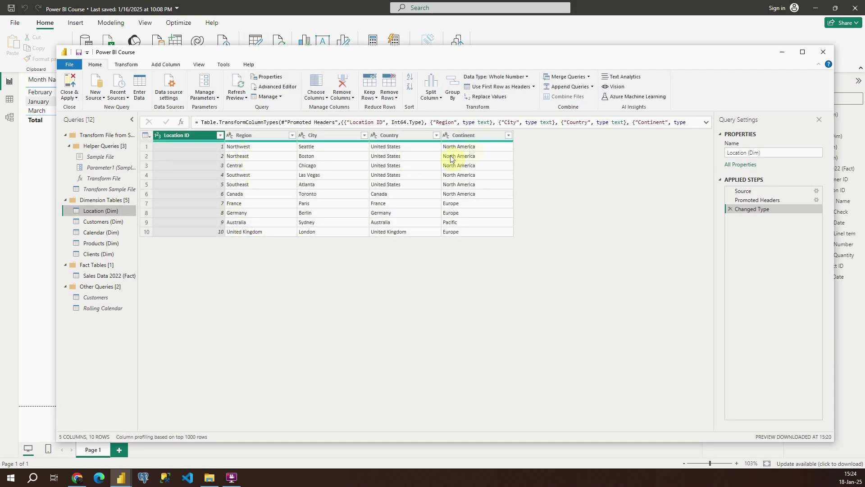
- Filter Continent to Europe and Pacific, then delete Filtered Rows to restore all 10 locations
{"action": "left_click", "coordinate": [508, 136]}
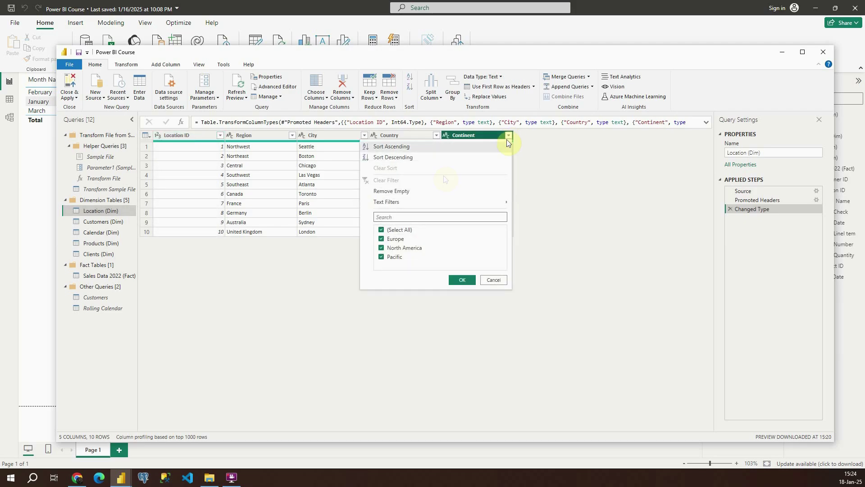
{"action": "left_click", "coordinate": [382, 230]}
{"action": "left_click", "coordinate": [381, 239]}
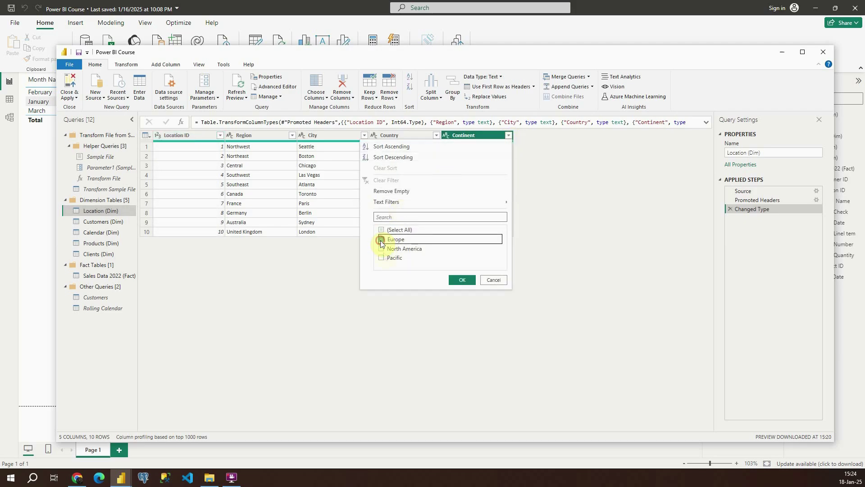
{"action": "left_click", "coordinate": [380, 258]}
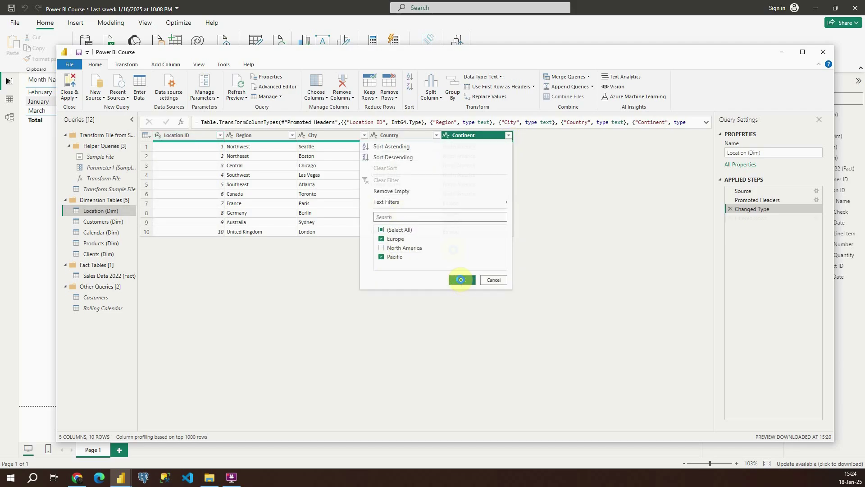
{"action": "left_click", "coordinate": [462, 280]}
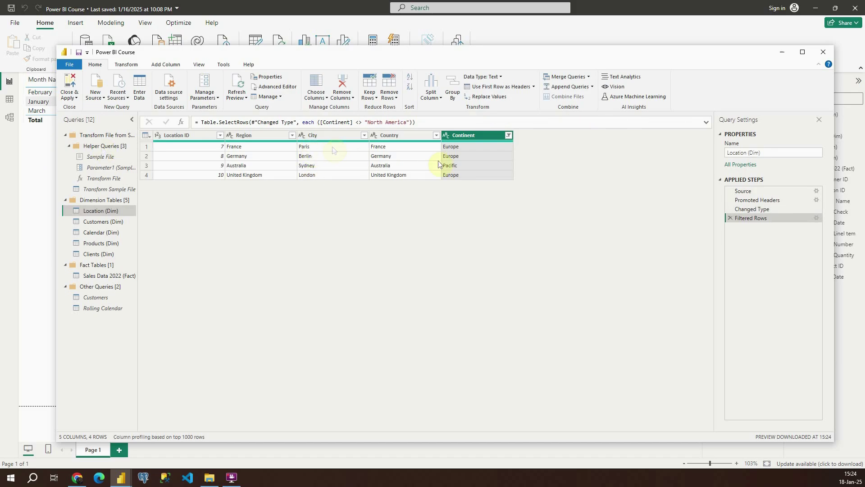
{"action": "left_click", "coordinate": [730, 218]}
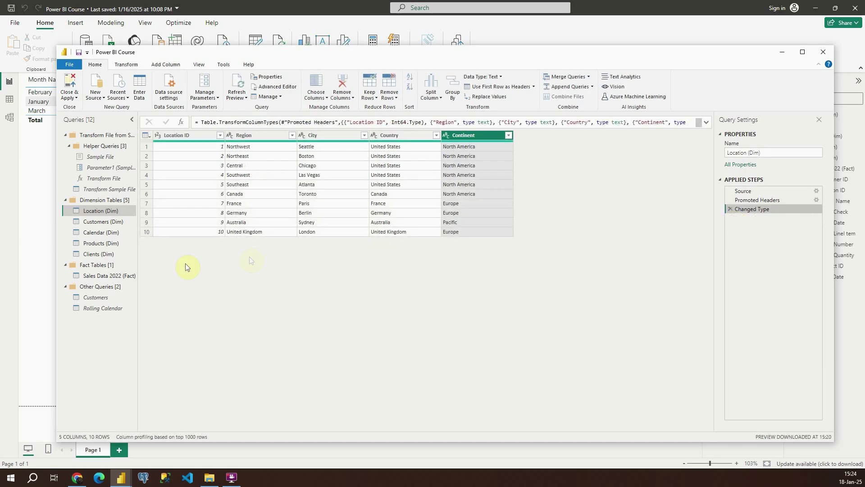
- Delete the Filtered Rows, Inserted Month Name and Changed Type1 steps from Sales Data 2022 (Fact)
{"action": "left_click", "coordinate": [107, 276]}
{"action": "left_click_drag", "start_coordinate": [392, 428], "coordinate": [580, 433]}
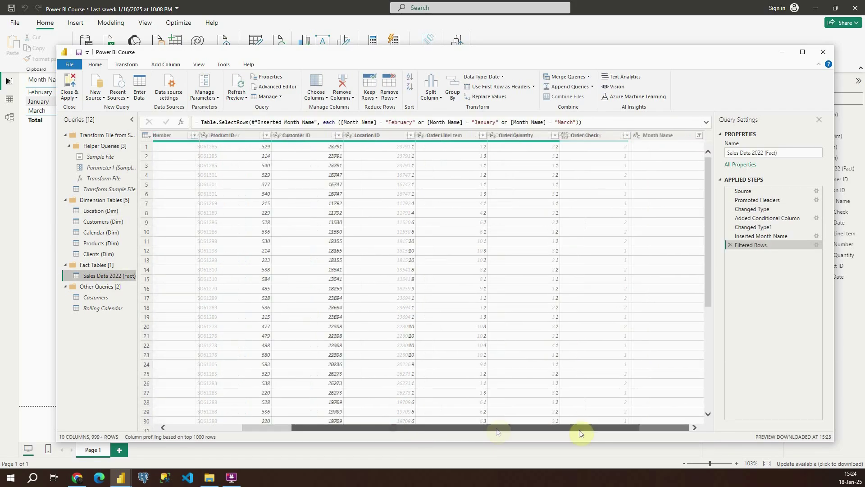
{"action": "left_click", "coordinate": [730, 245]}
{"action": "left_click", "coordinate": [731, 236]}
{"action": "left_click", "coordinate": [730, 227]}
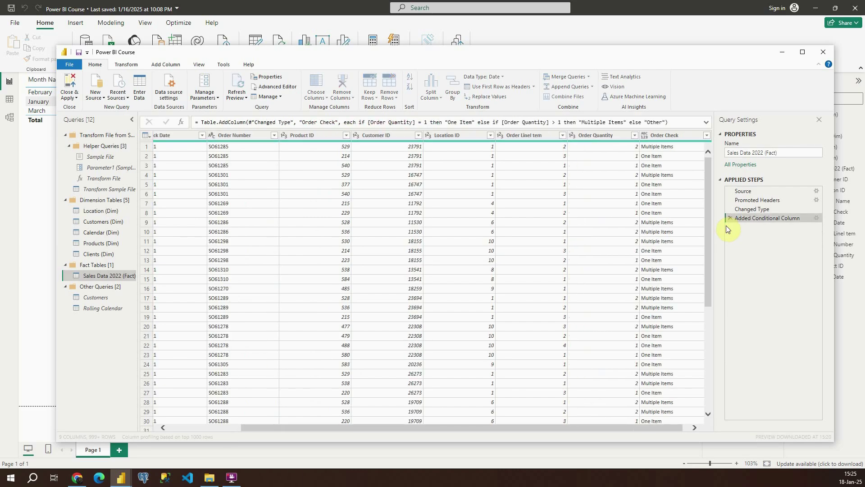
{"action": "left_click_drag", "start_coordinate": [414, 428], "coordinate": [342, 427]}
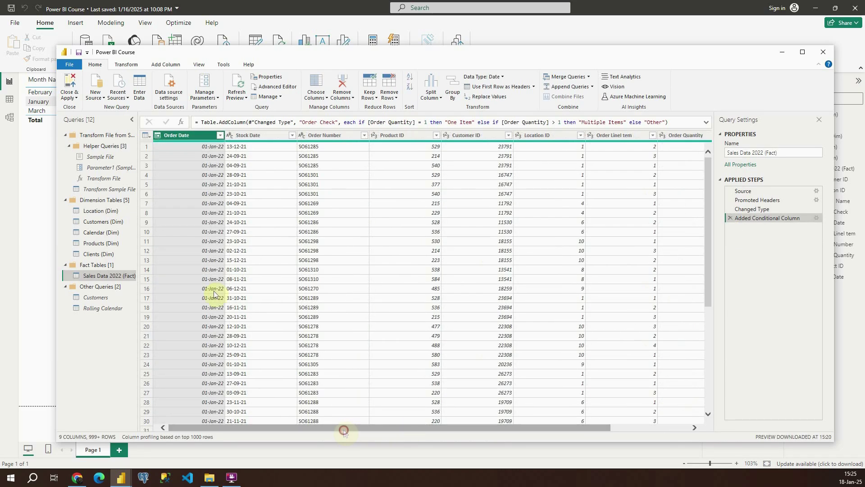
- Apply the changes and delete the broken table visual from the report page
{"action": "left_click", "coordinate": [69, 81]}
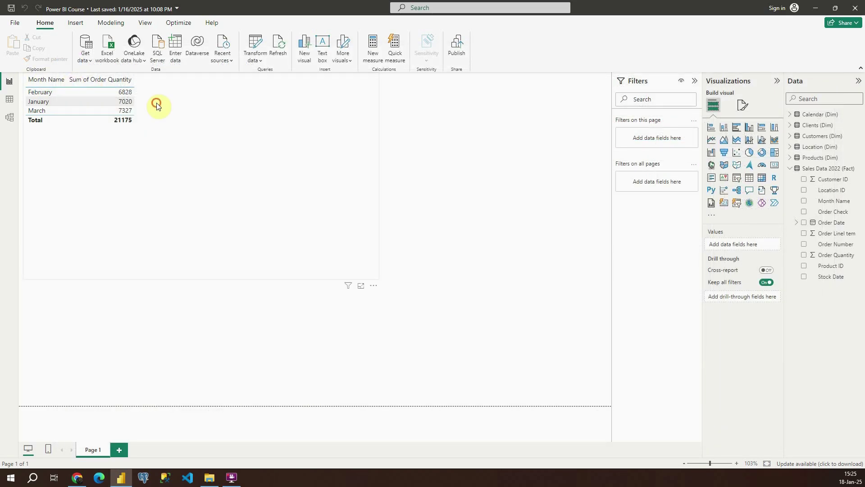
{"action": "left_click", "coordinate": [253, 188]}
{"action": "key", "text": "Delete"}
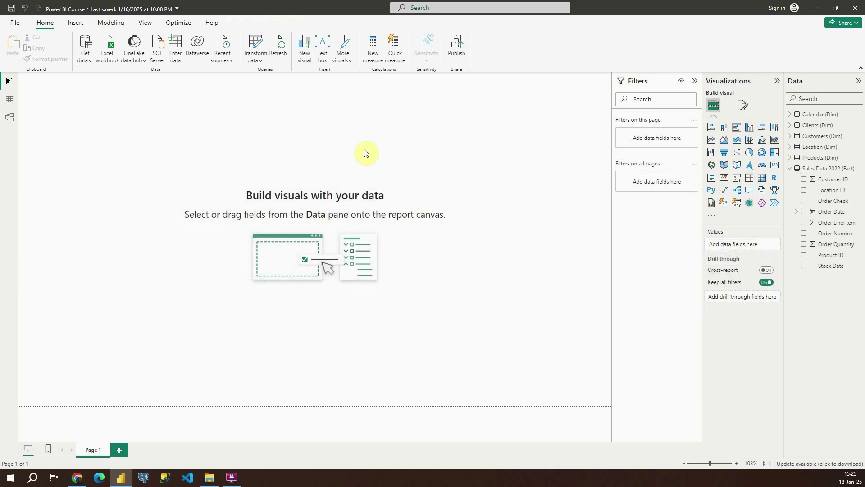